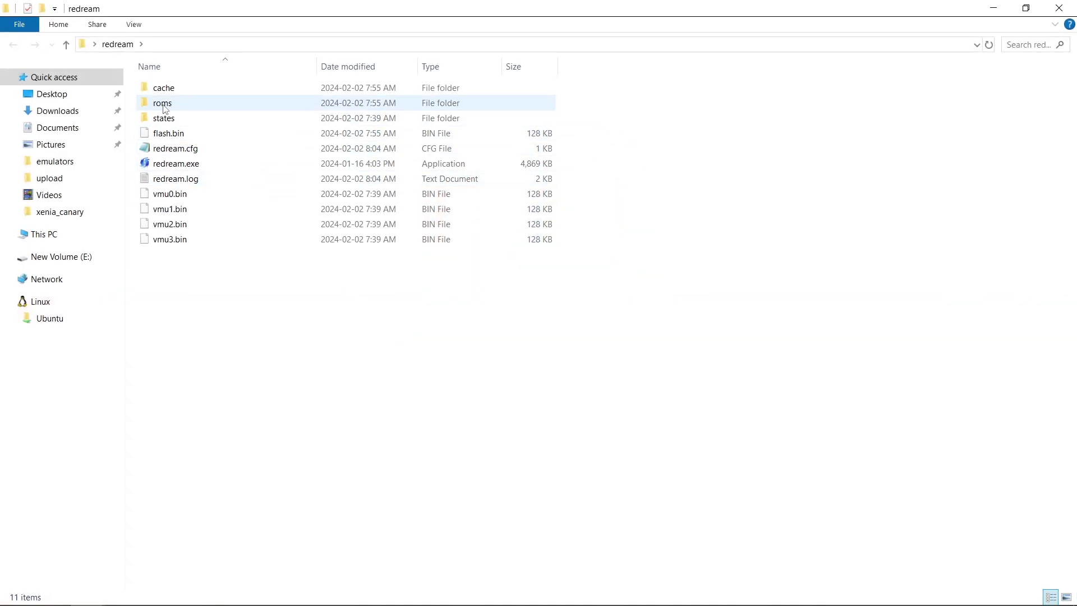
# Step: Launch redream.exe and add the C:\Users\PC\Desktop\redream\roms directory to the game library
pyautogui.moveTo(164, 108)
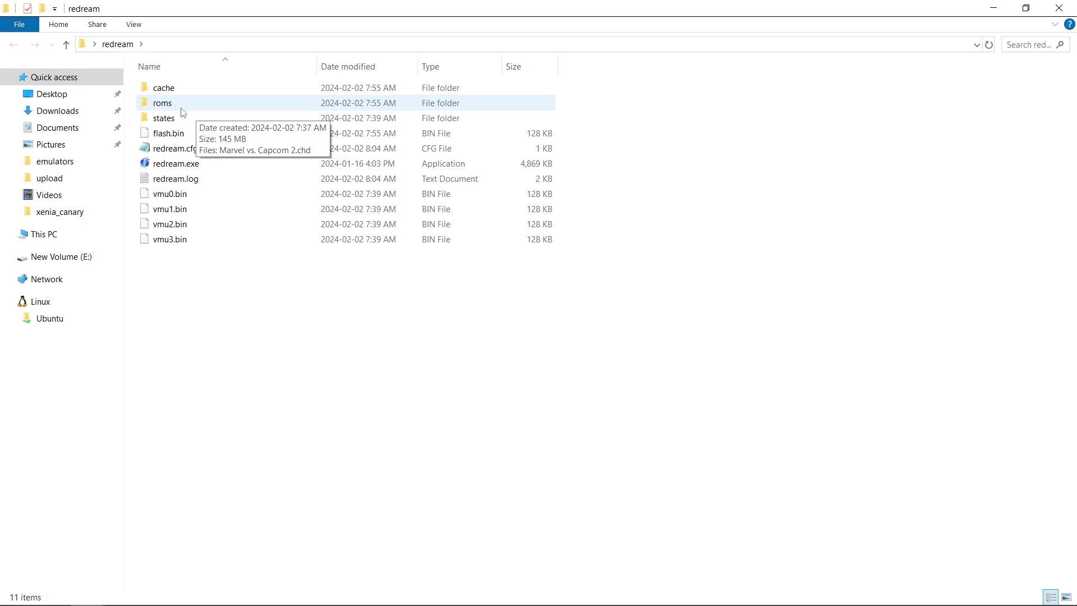
pyautogui.doubleClick(171, 164)
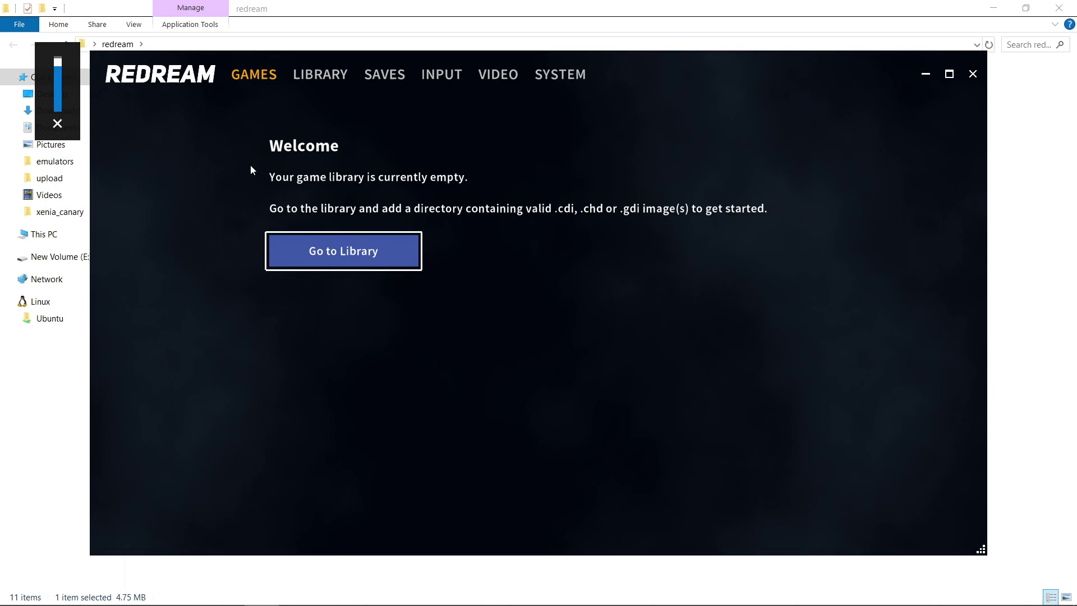
pyautogui.click(318, 81)
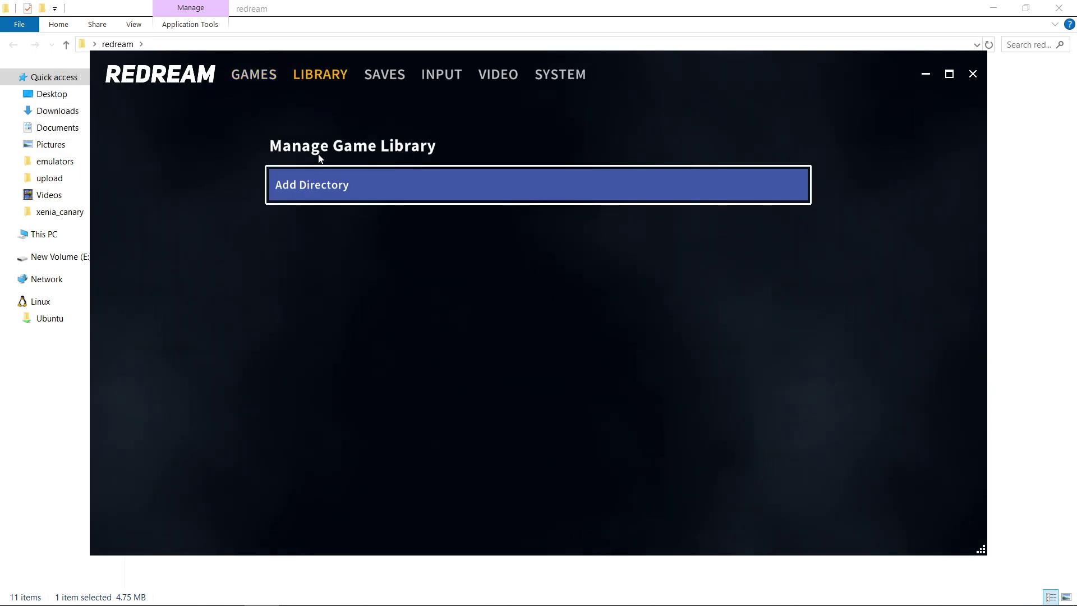
pyautogui.click(323, 192)
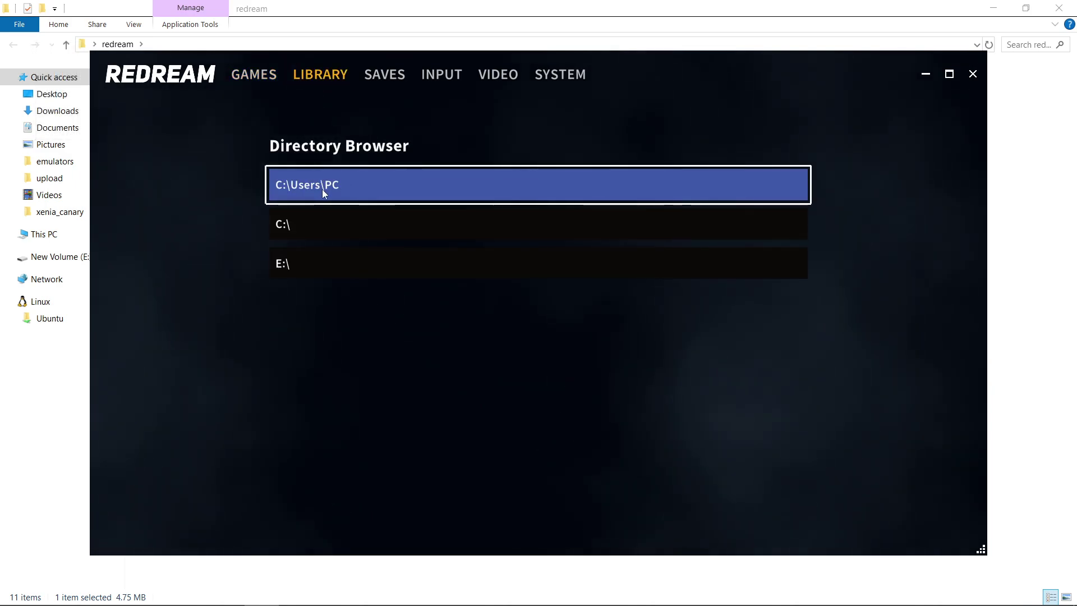
pyautogui.click(322, 189)
pyautogui.scroll(-3, 362, 334)
pyautogui.scroll(-2, 348, 332)
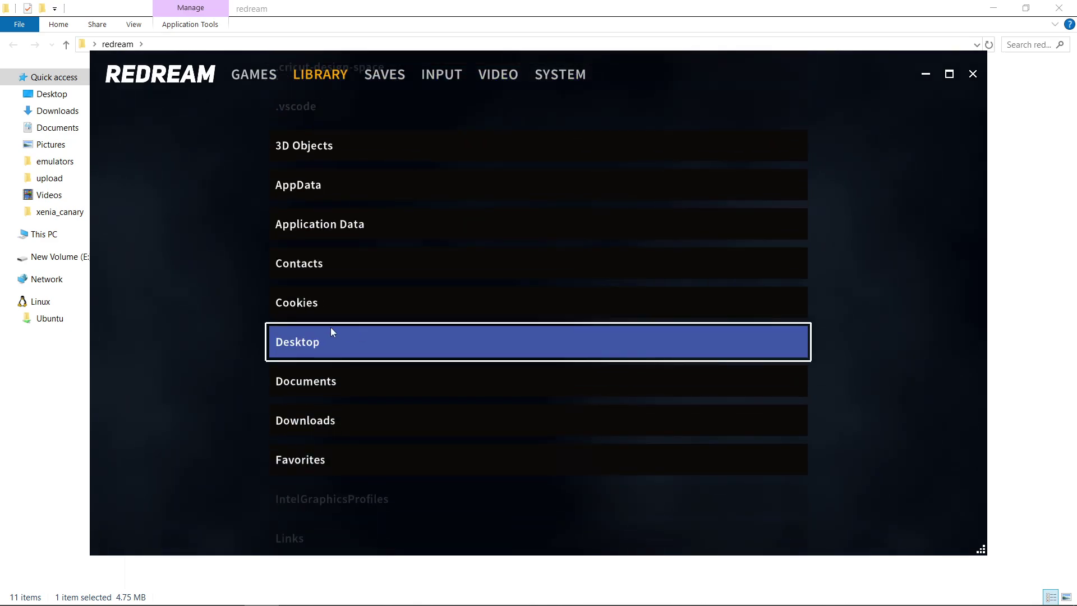
pyautogui.click(321, 342)
pyautogui.click(319, 340)
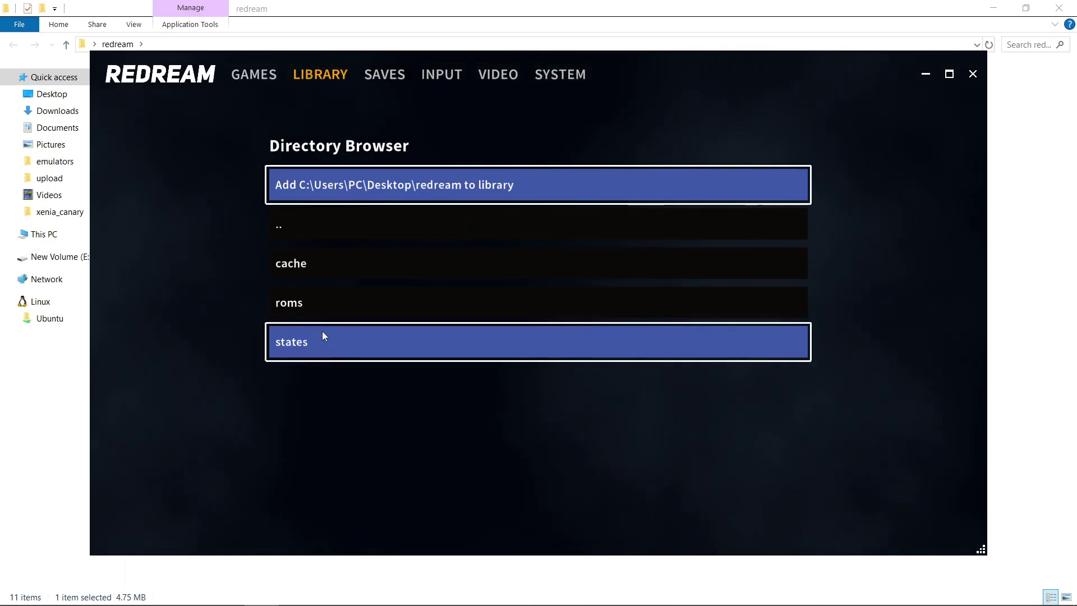
pyautogui.click(321, 307)
pyautogui.click(335, 190)
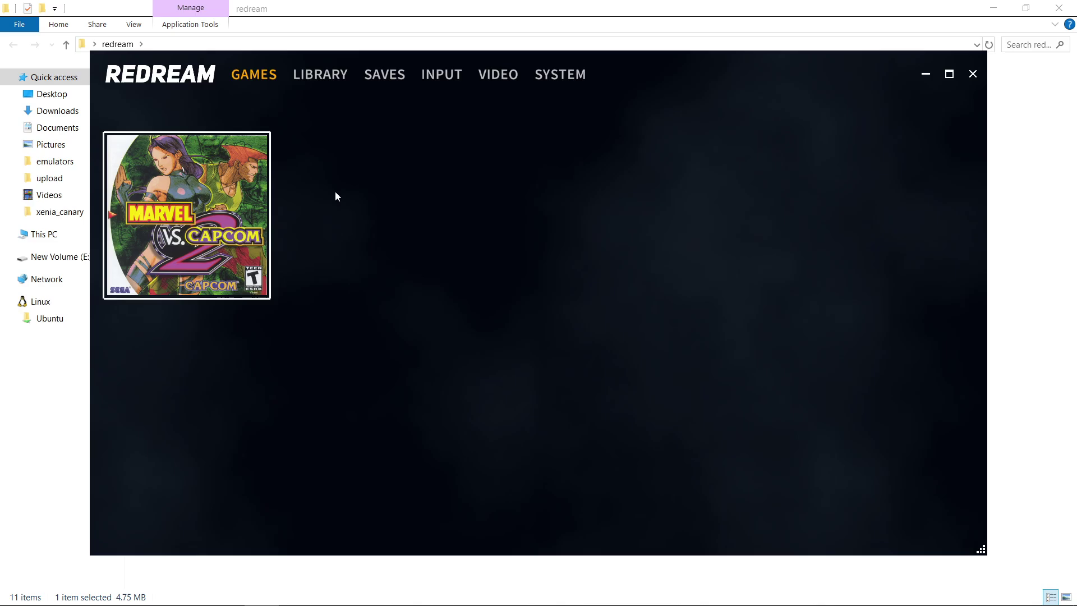
# Step: Test-run Marvel vs. Capcom 2 from the game library and close the emulator
pyautogui.click(211, 202)
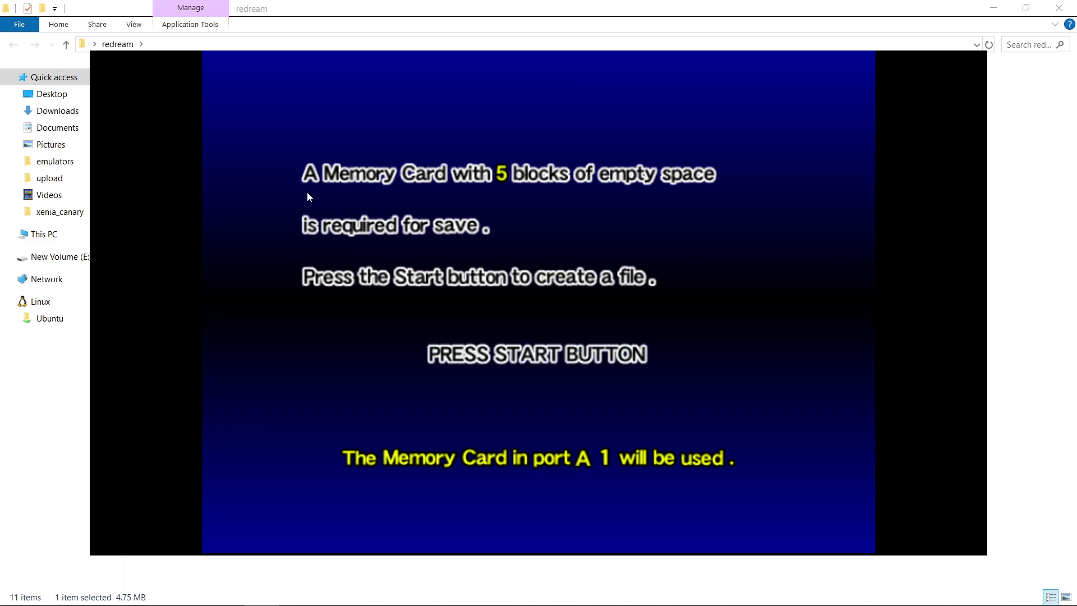
pyautogui.press('Escape')
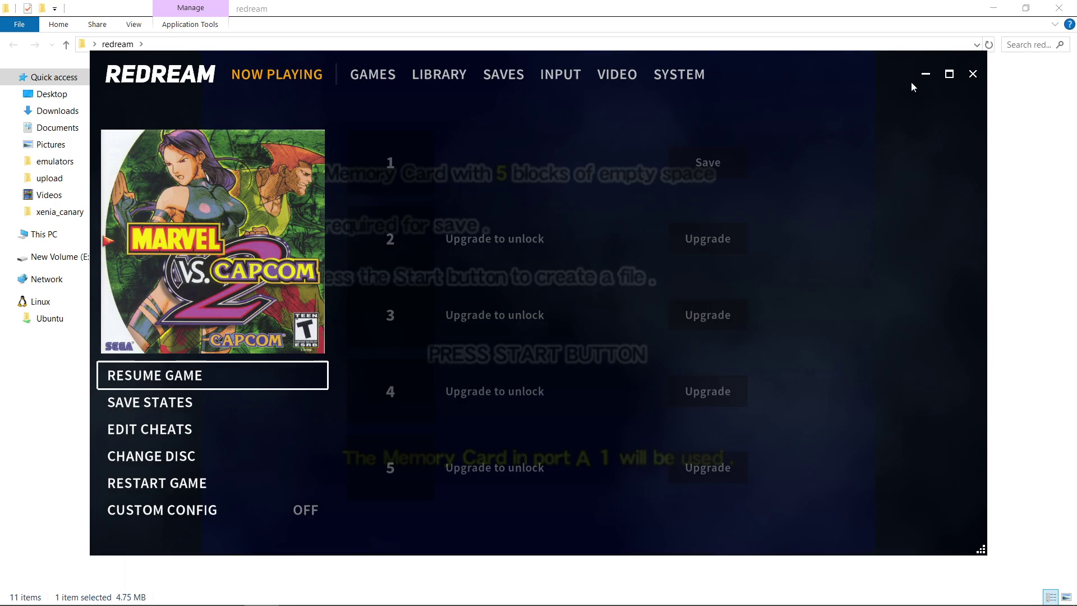
pyautogui.click(973, 74)
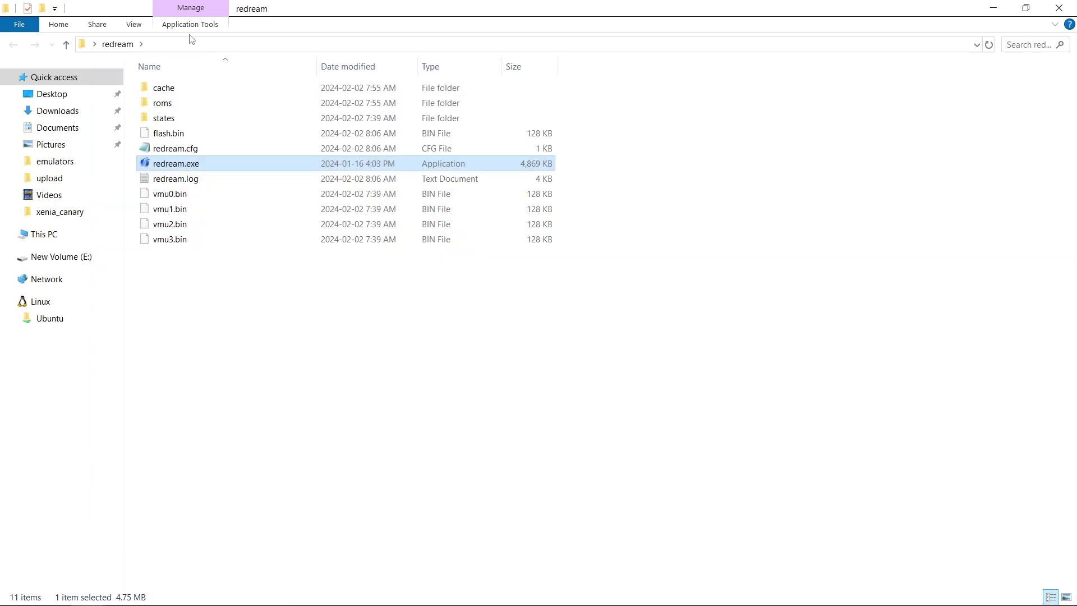
# Step: Move the redream folder from the Desktop to the root of New Volume (E:)
pyautogui.click(66, 45)
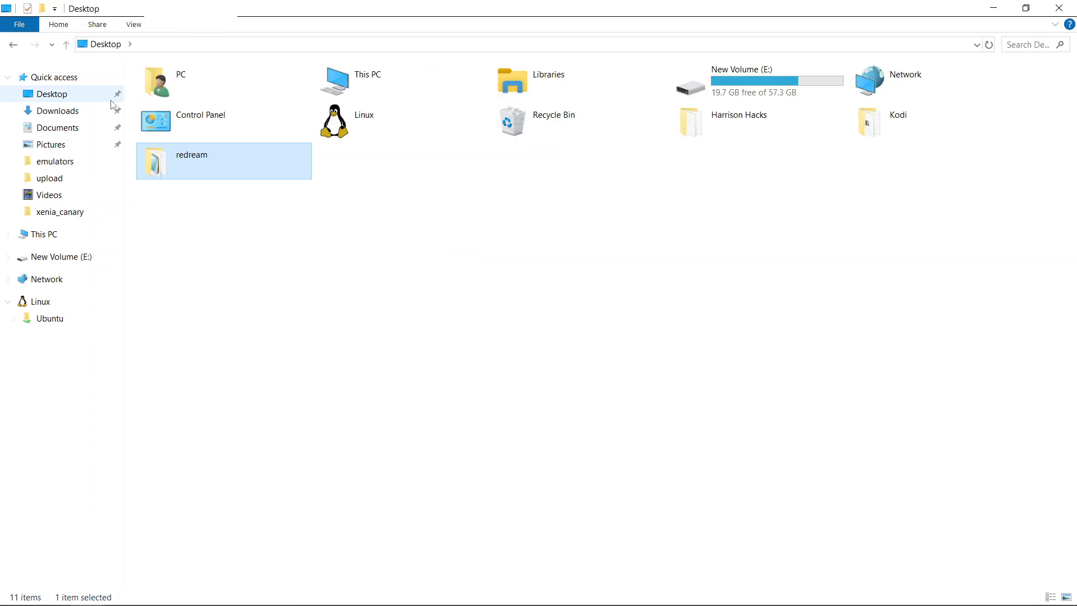
pyautogui.rightClick(192, 168)
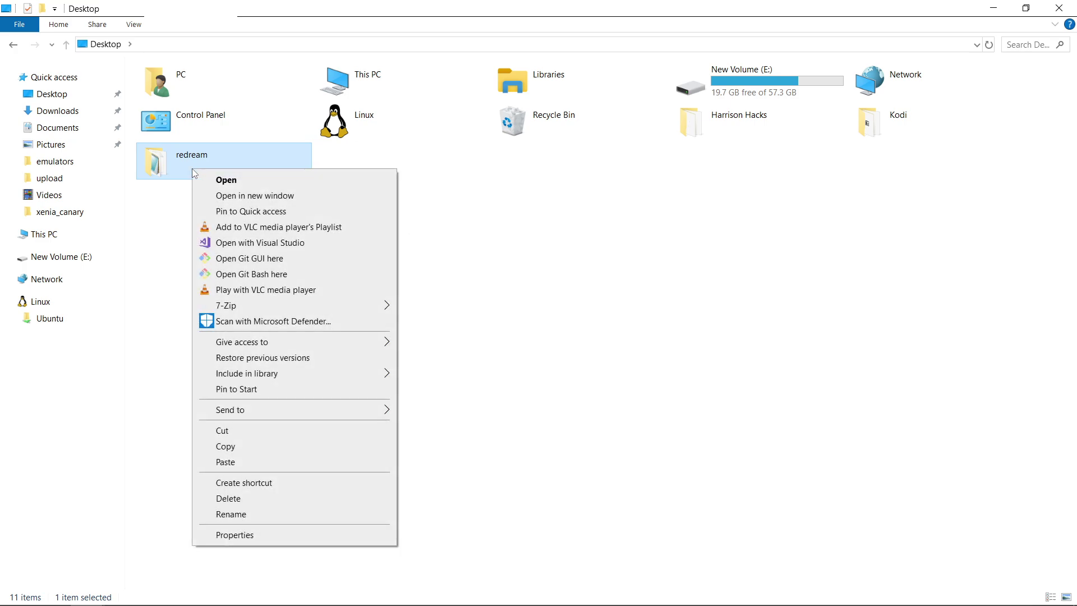
pyautogui.click(236, 435)
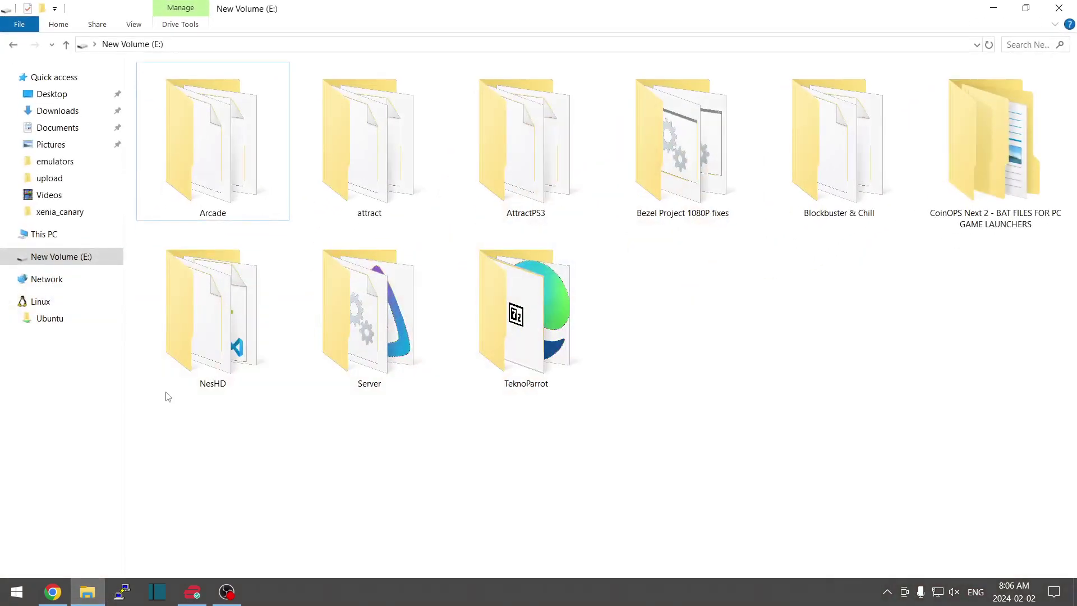
pyautogui.rightClick(653, 500)
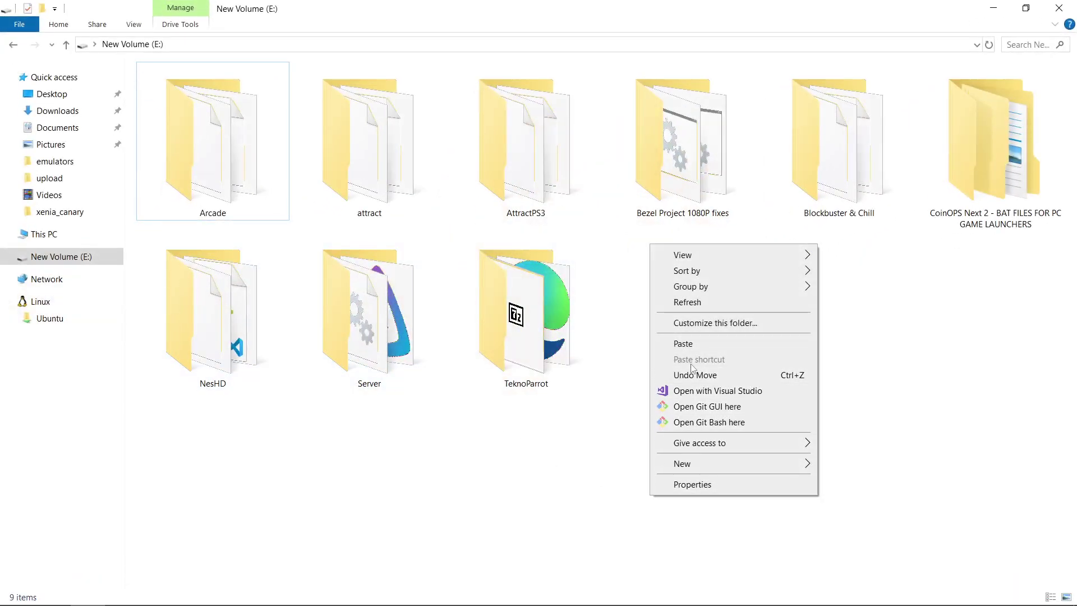
pyautogui.click(694, 345)
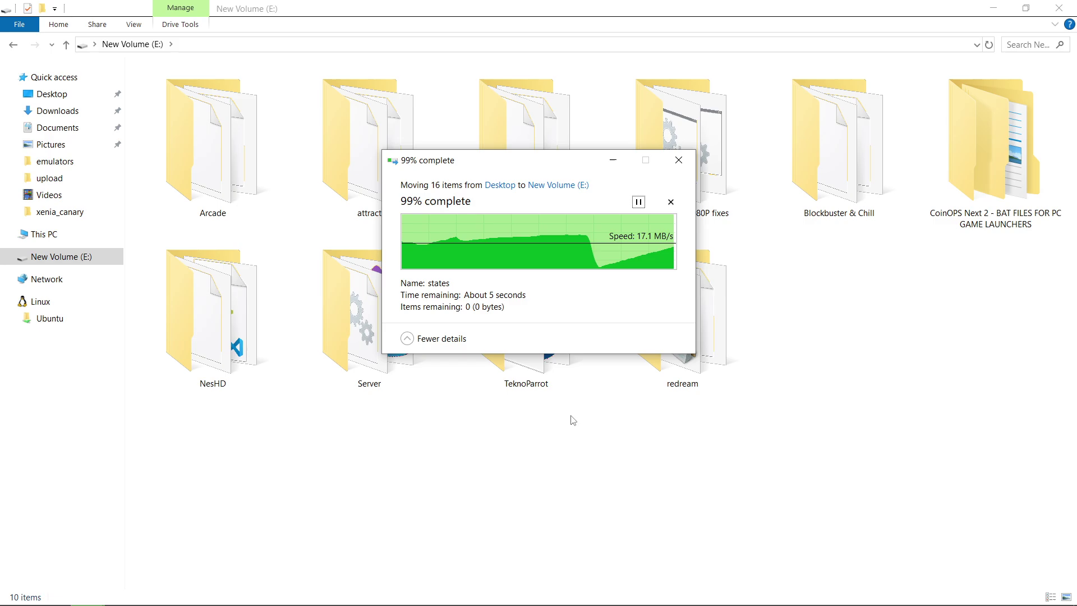
# Step: Launch redream.exe from the moved folder on E: and remove the old Desktop roms directory from the game library
pyautogui.doubleClick(689, 321)
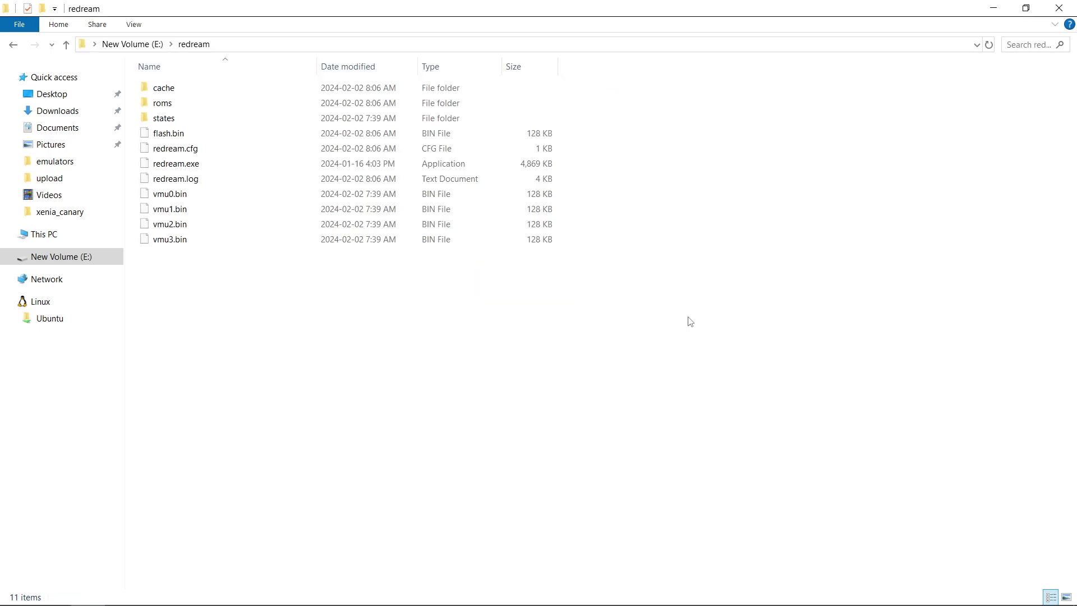
pyautogui.doubleClick(171, 165)
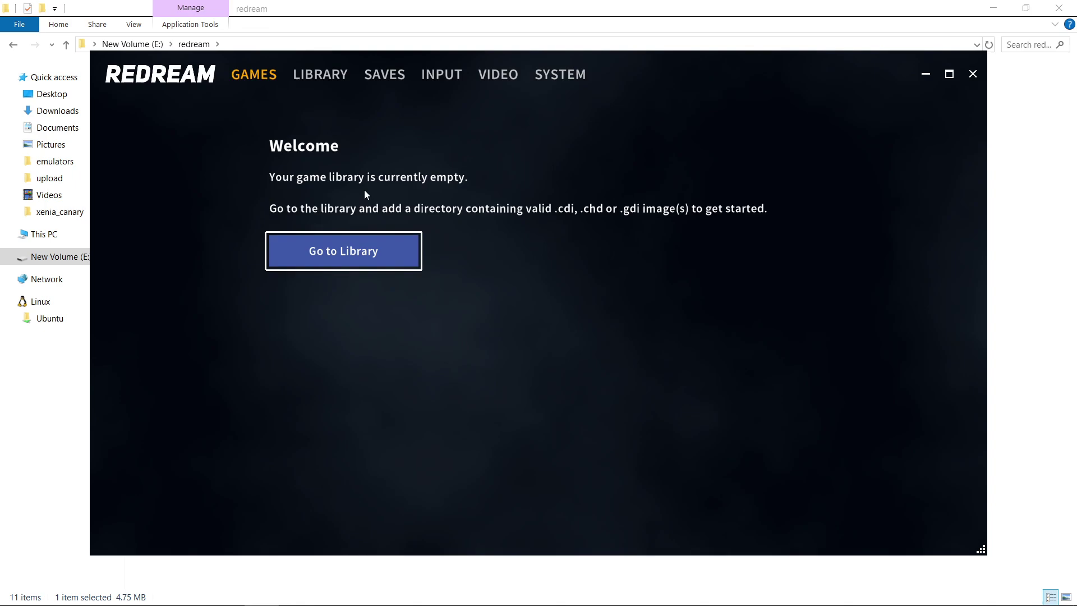
pyautogui.click(330, 89)
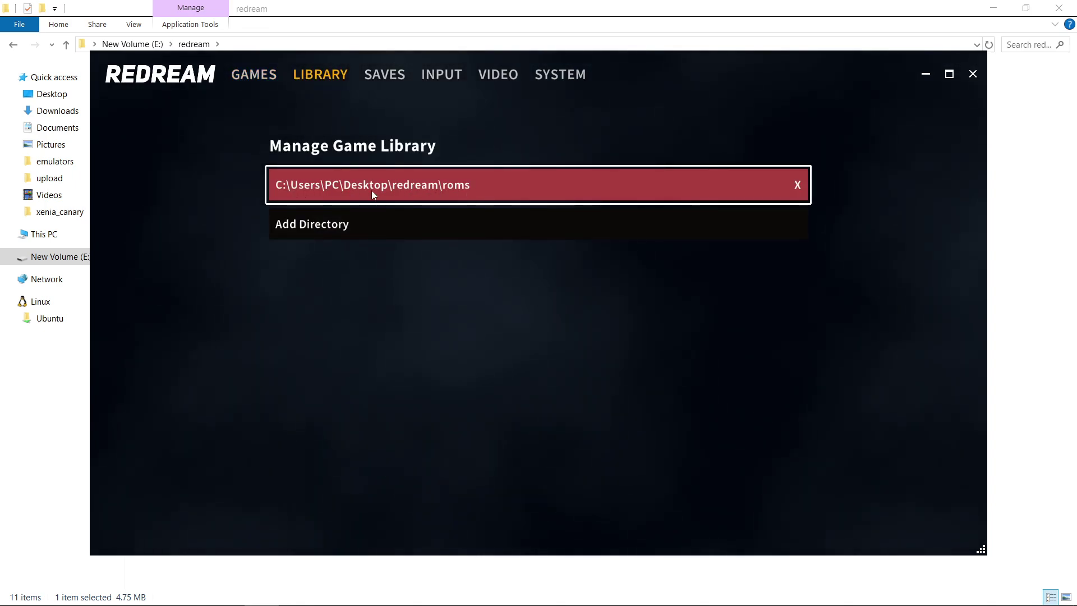
pyautogui.click(799, 185)
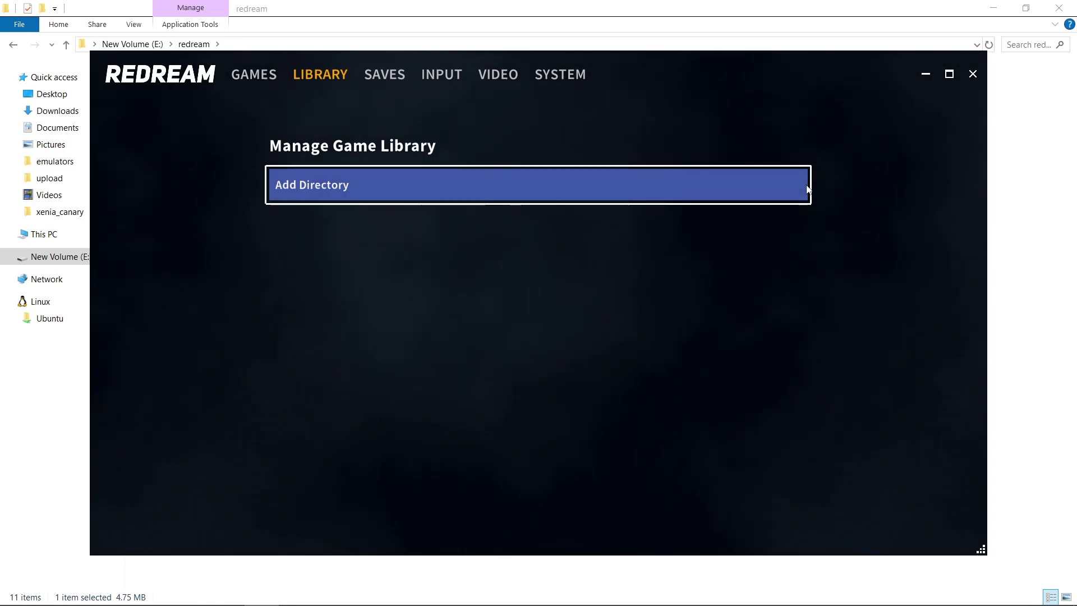
# Step: Add the E:\redream\roms directory to the game library
pyautogui.click(366, 183)
pyautogui.click(326, 264)
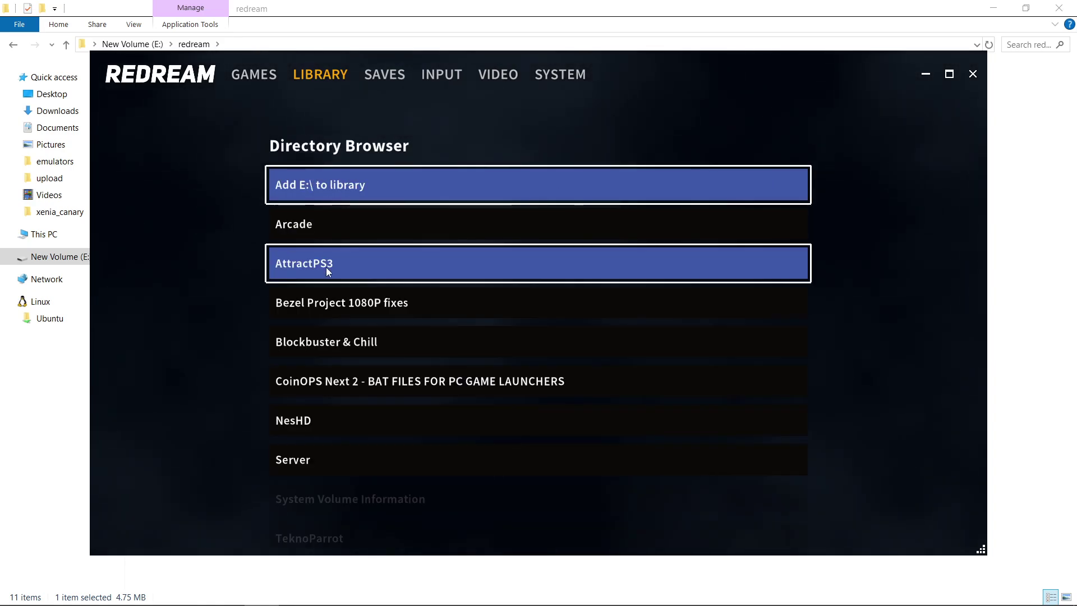
pyautogui.scroll(-3, 375, 396)
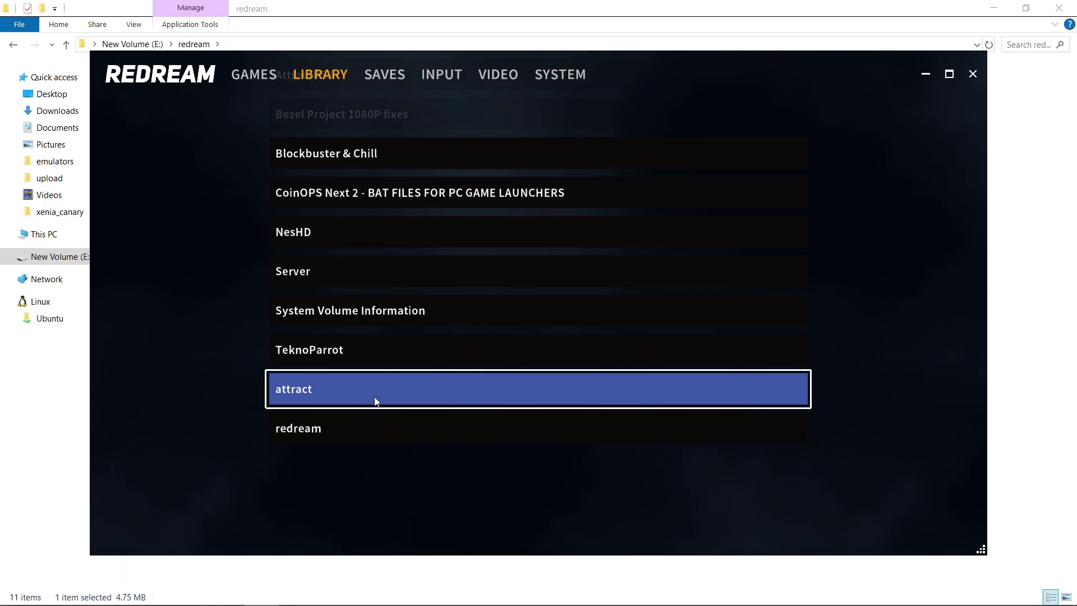
pyautogui.click(351, 426)
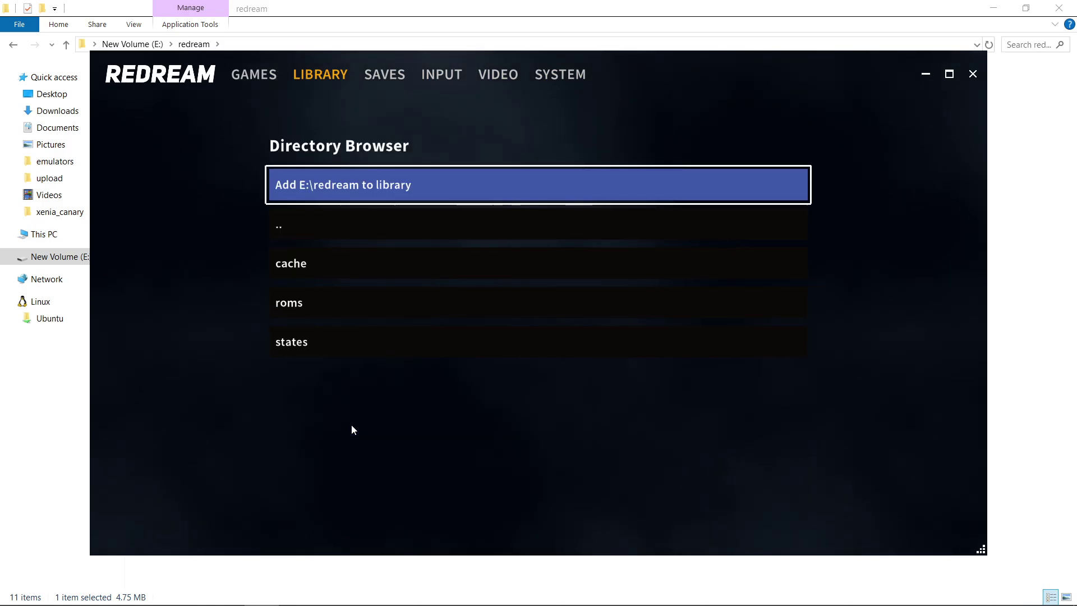
pyautogui.click(325, 309)
pyautogui.click(355, 184)
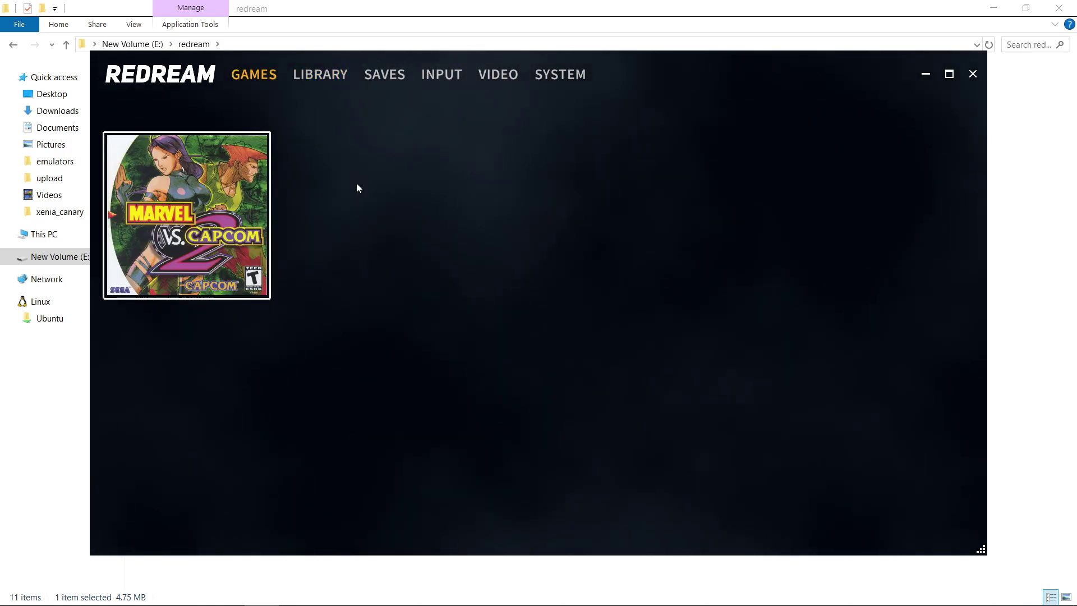
# Step: Test Marvel vs. Capcom 2 from the new library location and quit the emulator
pyautogui.click(226, 201)
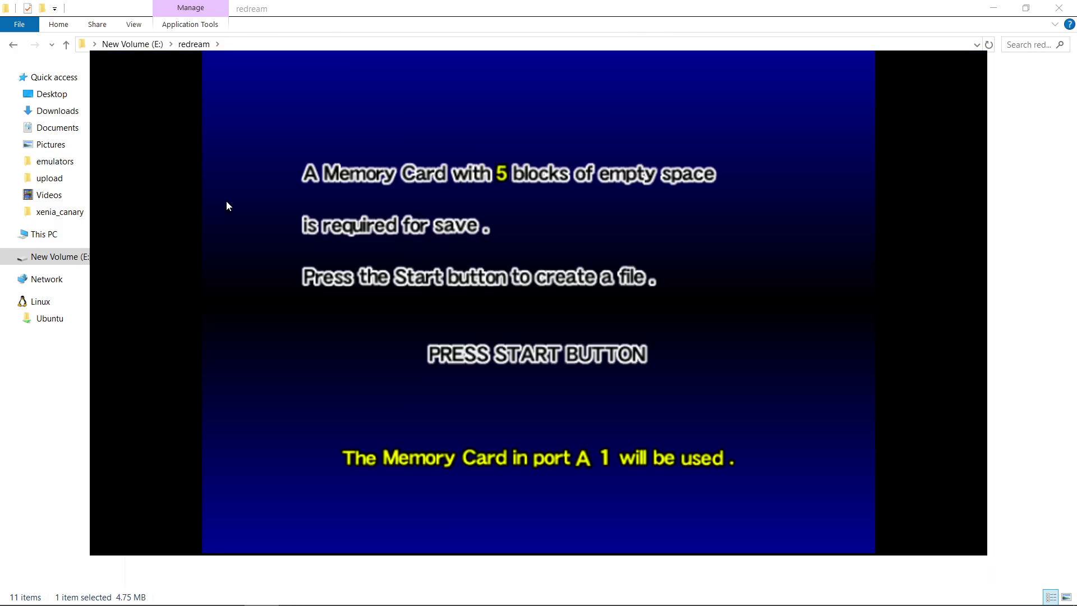
pyautogui.press('Escape')
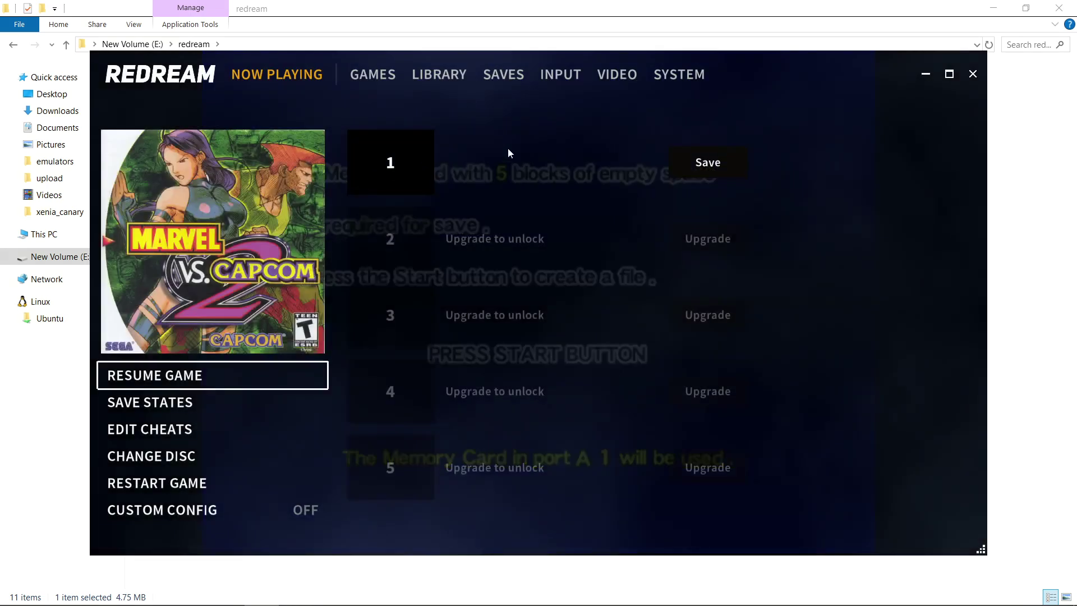
pyautogui.click(973, 74)
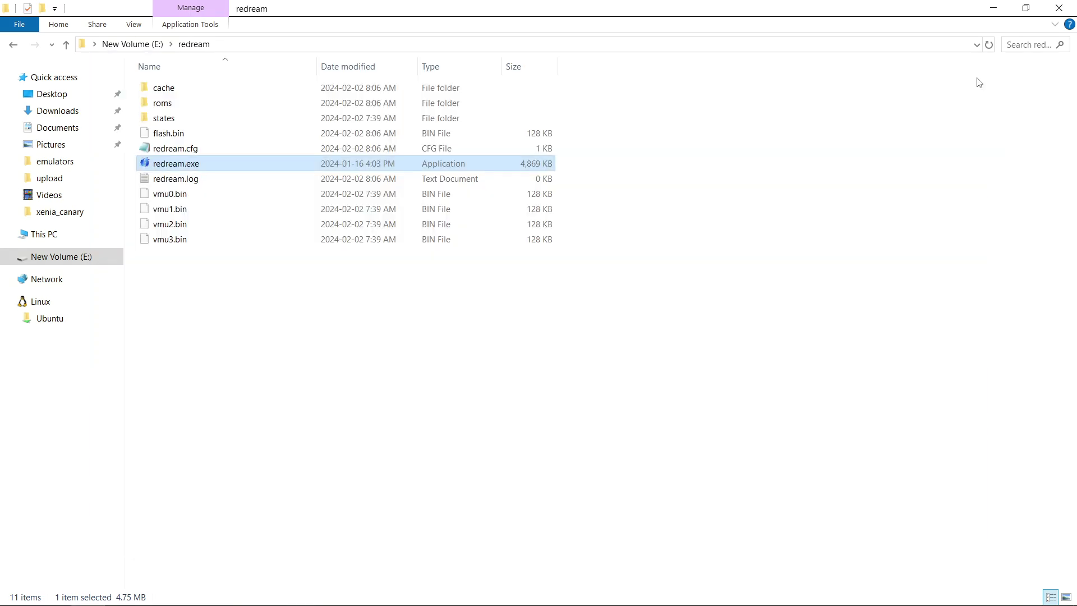
pyautogui.click(647, 342)
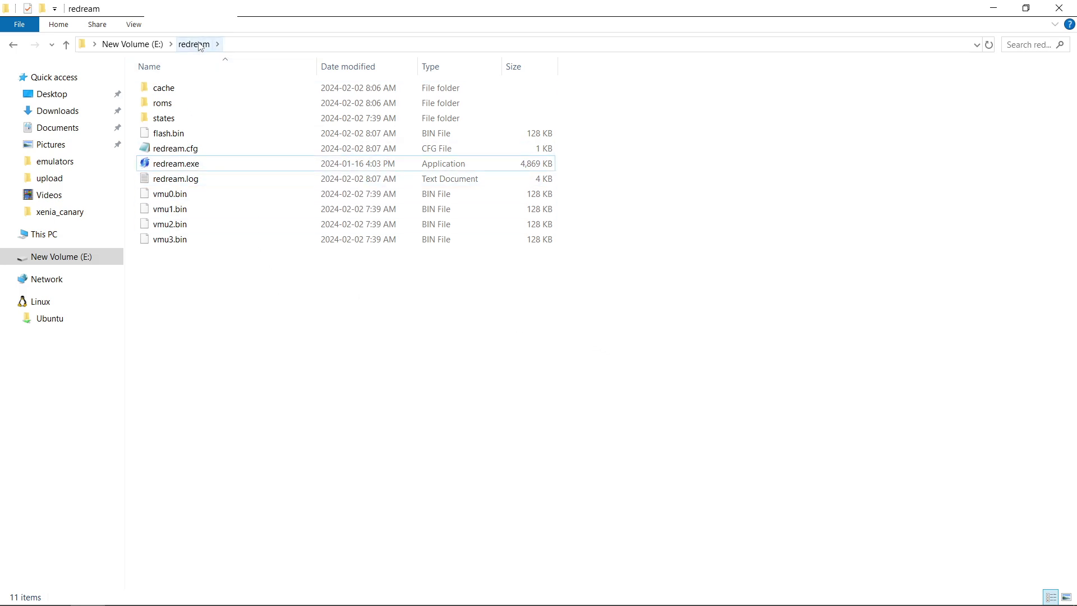
# Step: Open redream.cfg for editing and delete the E:\redream\ prefix so the last line reads gamedir=roms;
pyautogui.click(179, 153)
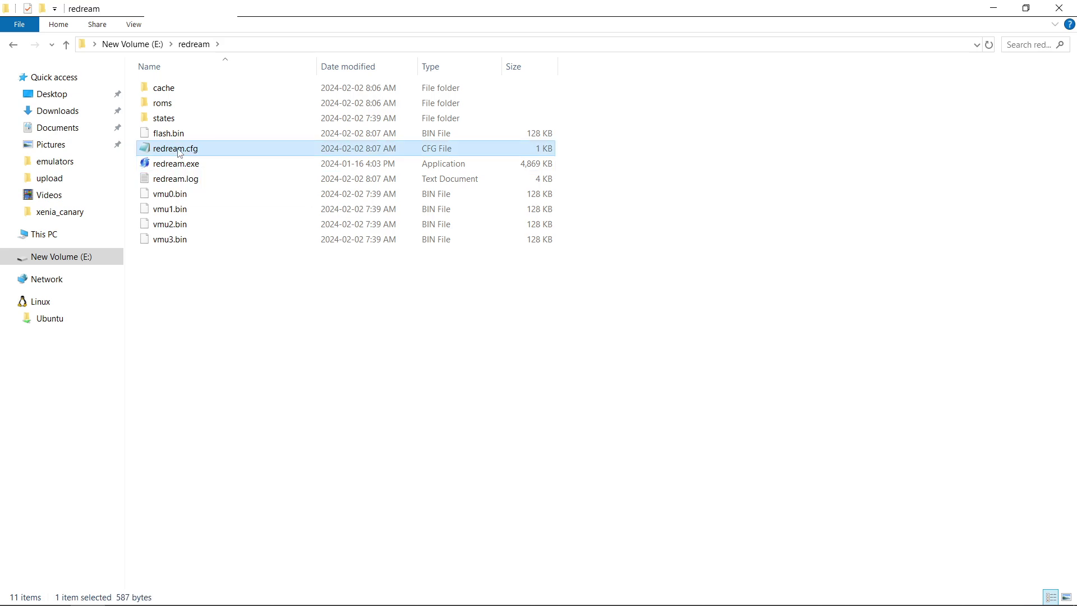
pyautogui.rightClick(180, 153)
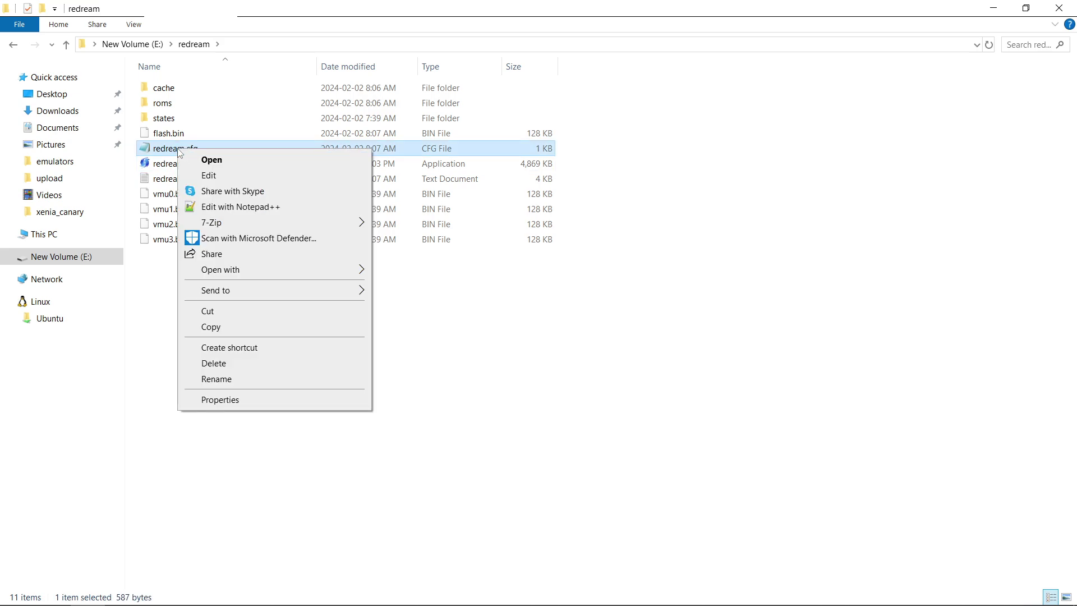
pyautogui.click(213, 178)
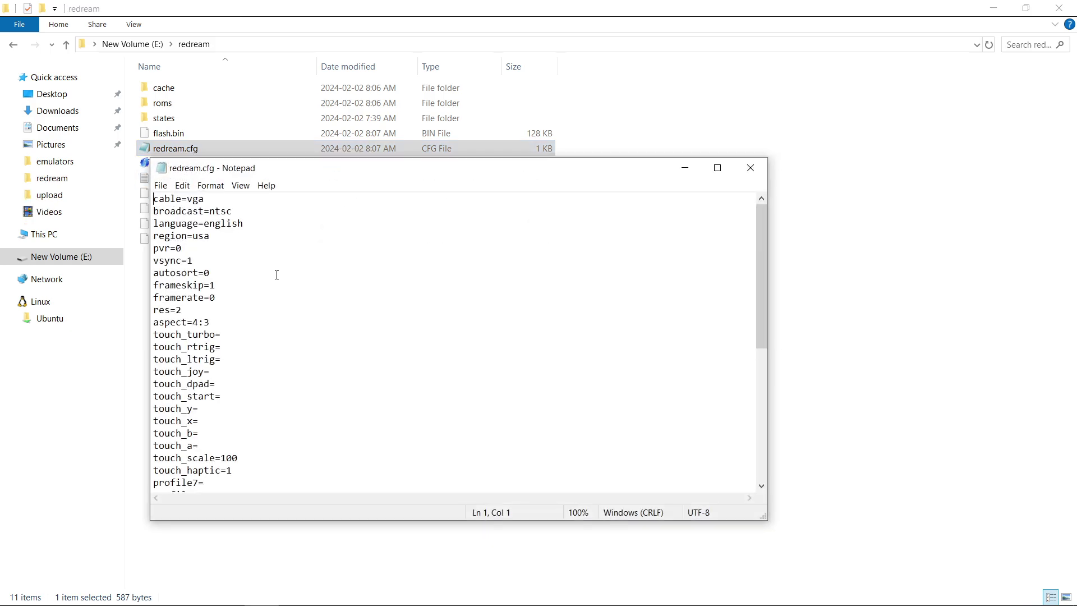
pyautogui.scroll(-7, 292, 282)
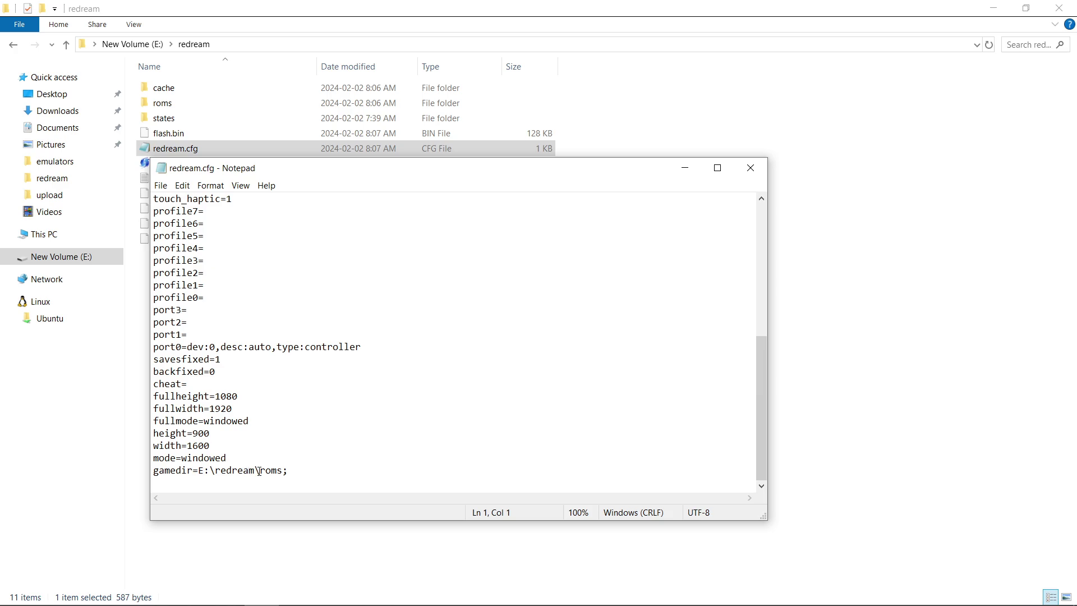
pyautogui.moveTo(259, 471); pyautogui.dragTo(200, 470)
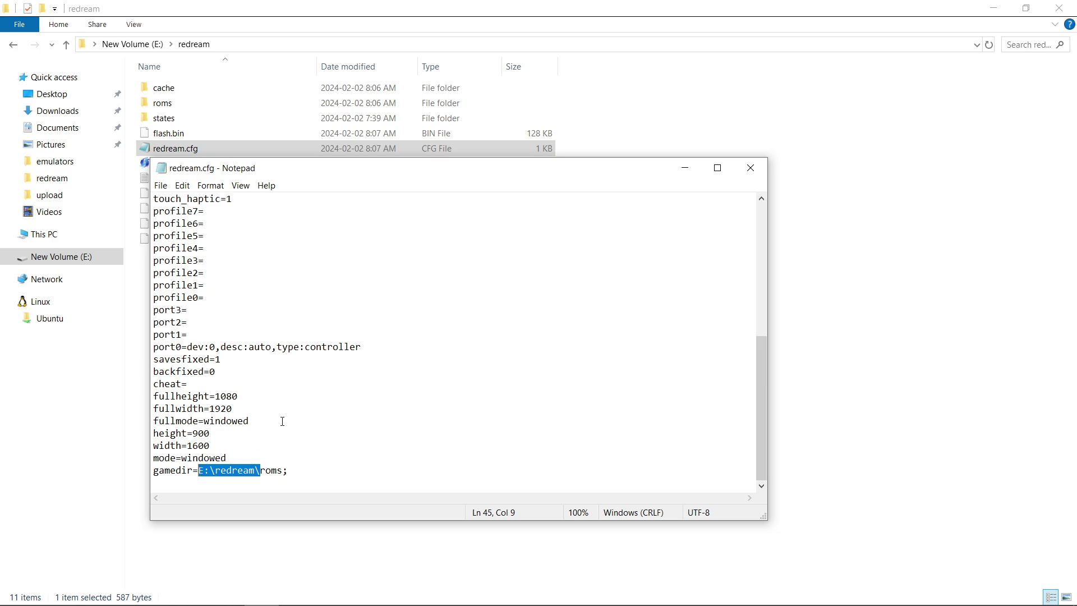
pyautogui.press('Delete')
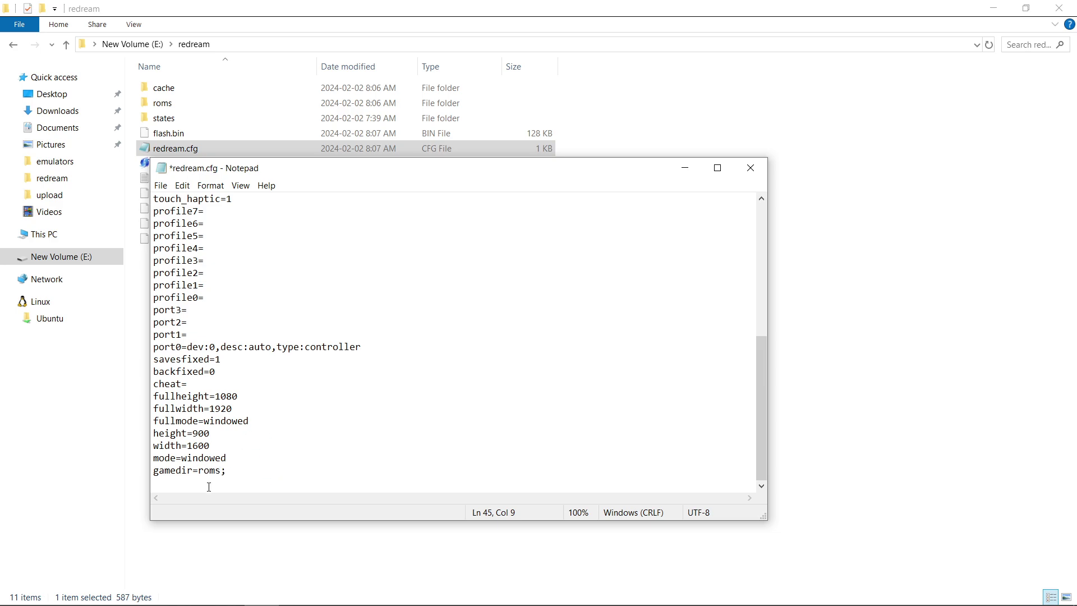
pyautogui.moveTo(221, 470); pyautogui.dragTo(200, 470)
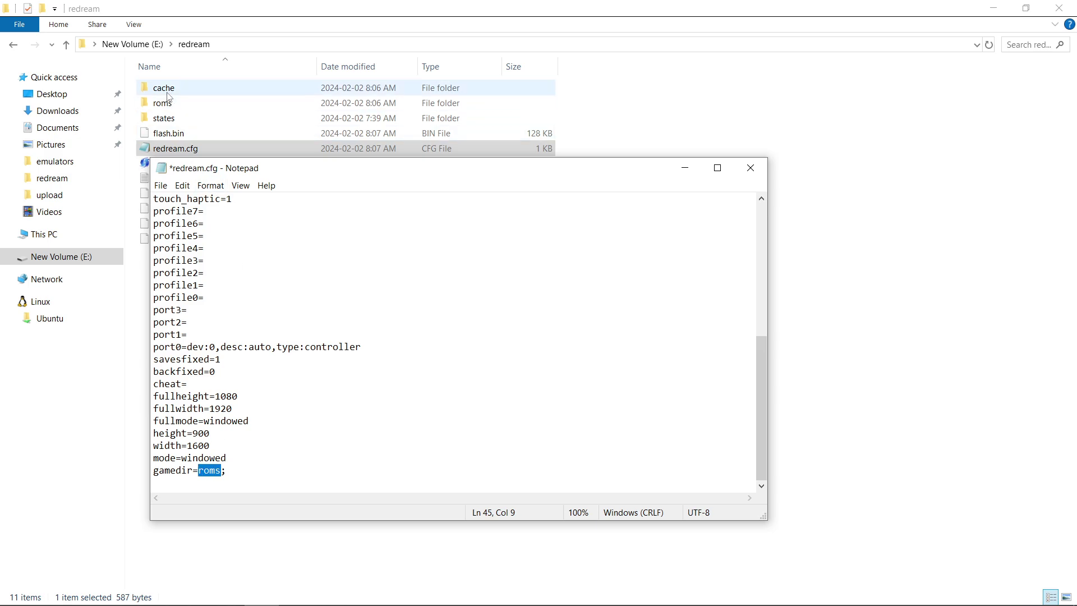
pyautogui.click(216, 486)
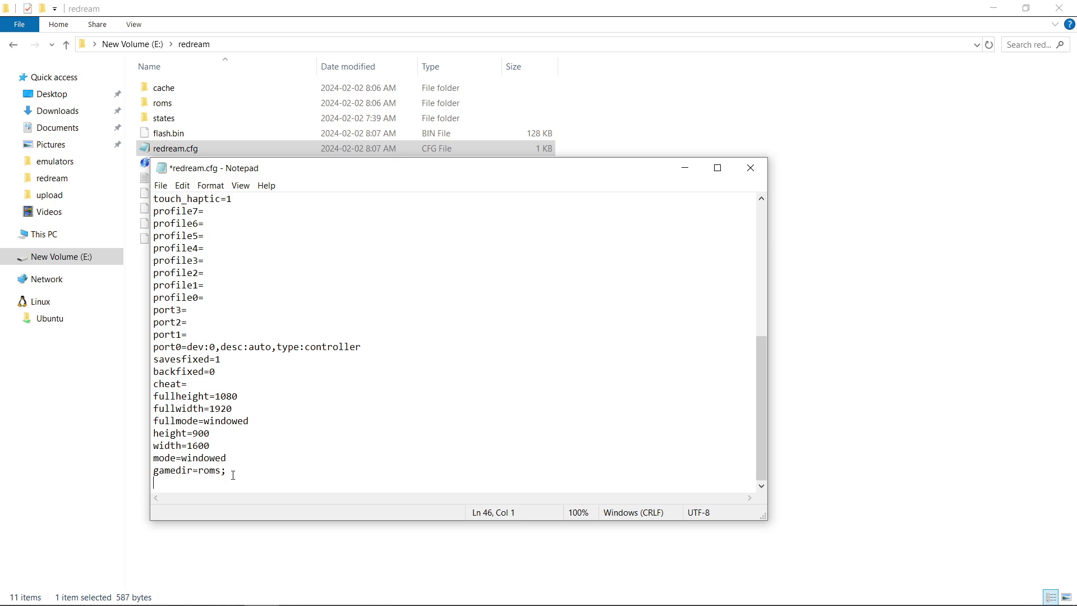
# Step: Save the edited redream.cfg and close it
pyautogui.click(160, 185)
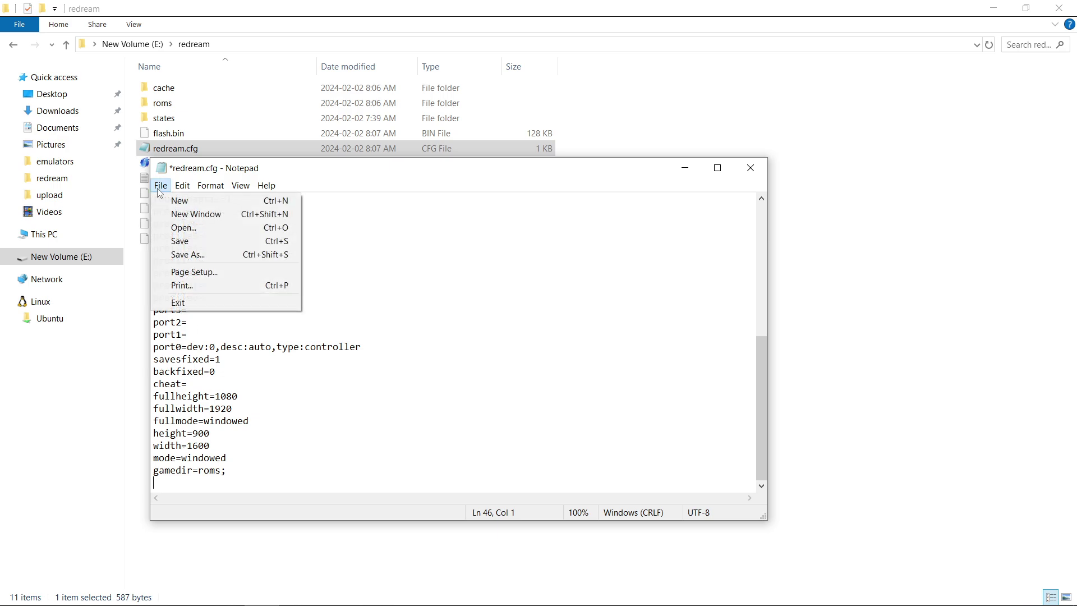
pyautogui.click(174, 238)
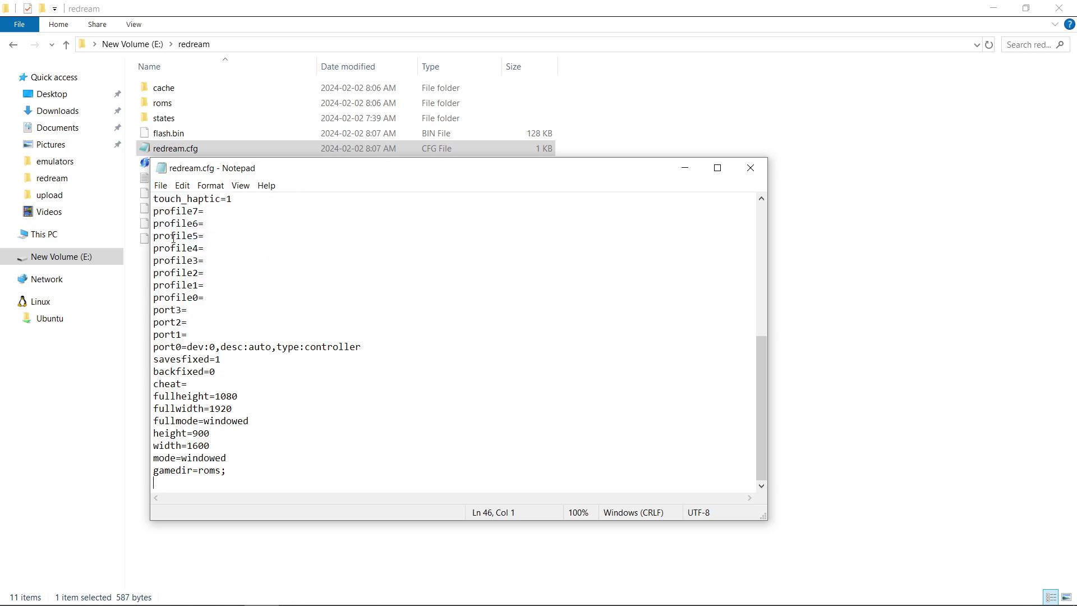
pyautogui.click(746, 166)
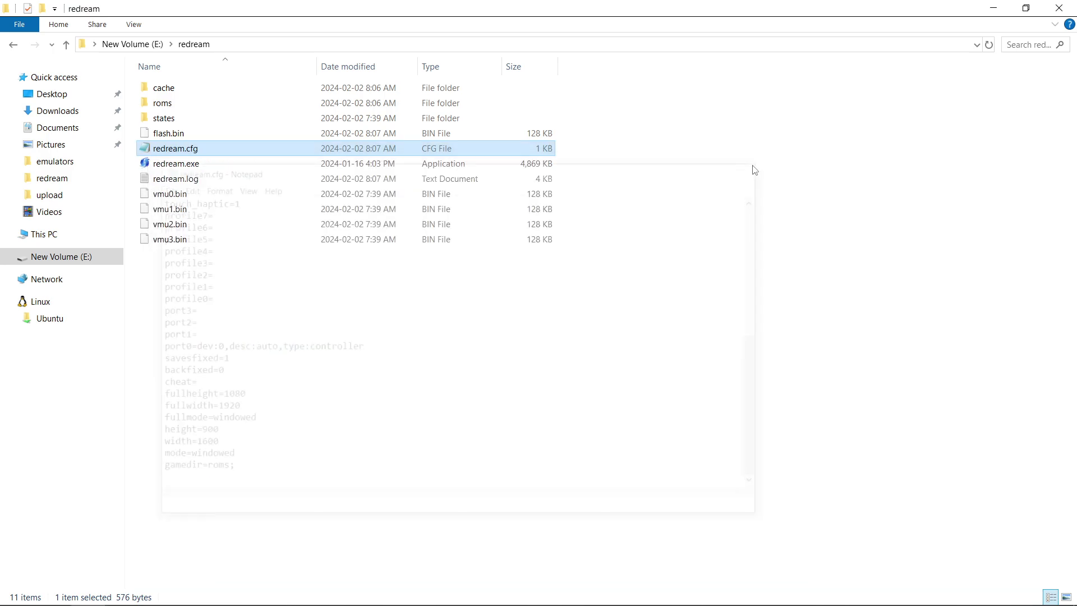
# Step: Launch redream.exe from E:\redream, test Marvel vs. Capcom 2 with the relative game directory, and quit the emulator
pyautogui.doubleClick(170, 164)
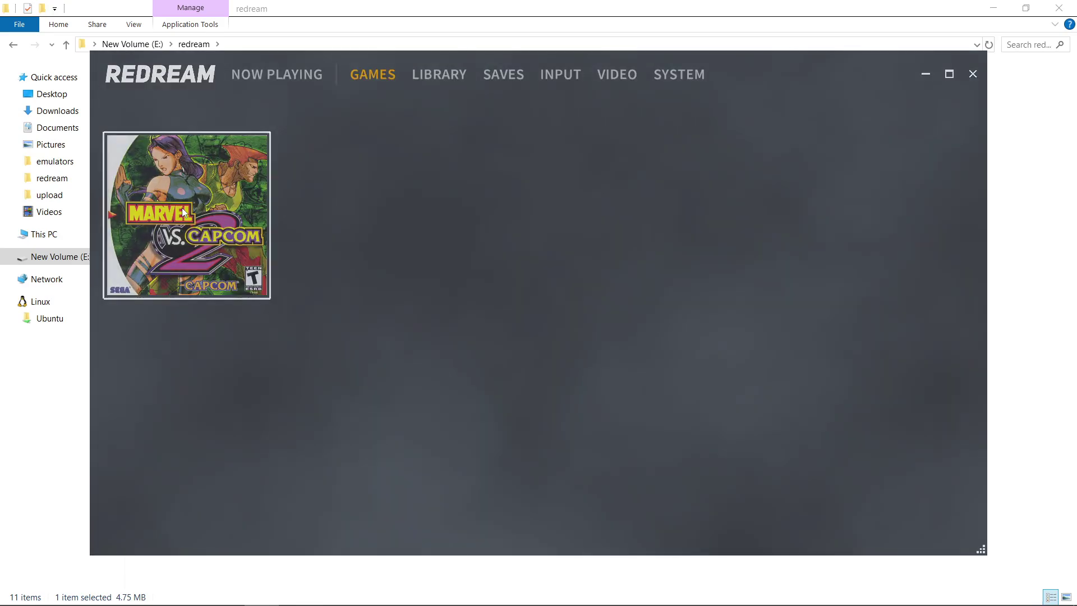
pyautogui.click(183, 212)
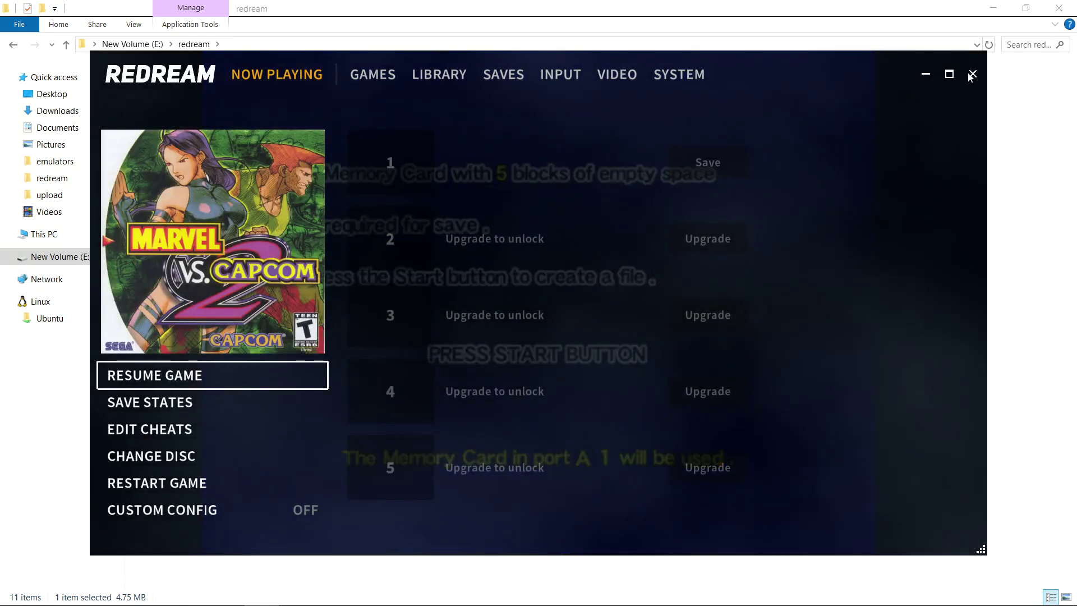
pyautogui.click(971, 73)
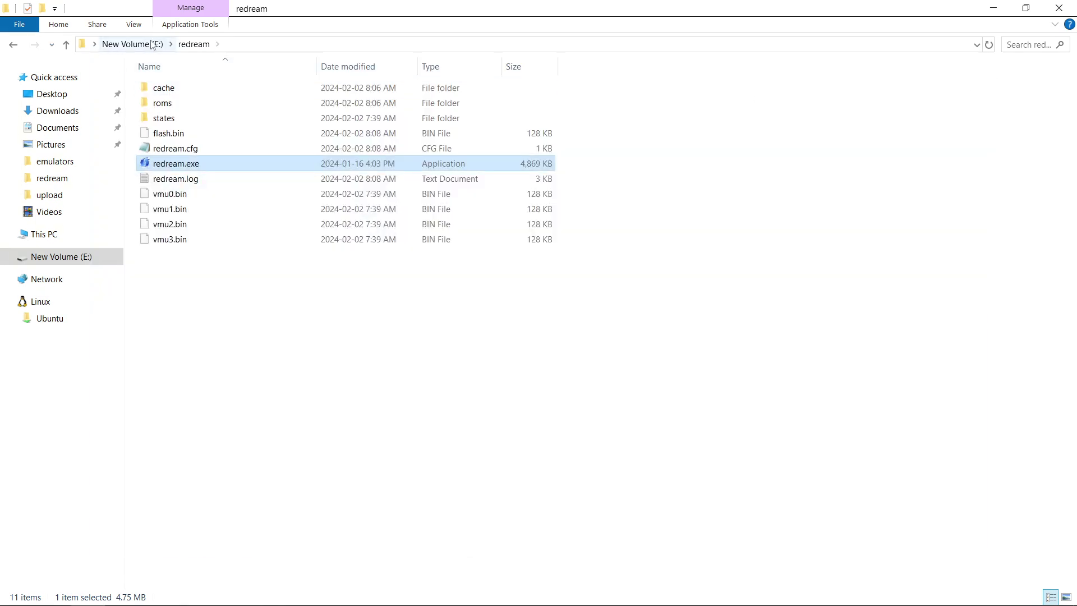
# Step: Go up to the root of the E: drive and cut the redream folder for moving
pyautogui.click(133, 44)
pyautogui.rightClick(364, 317)
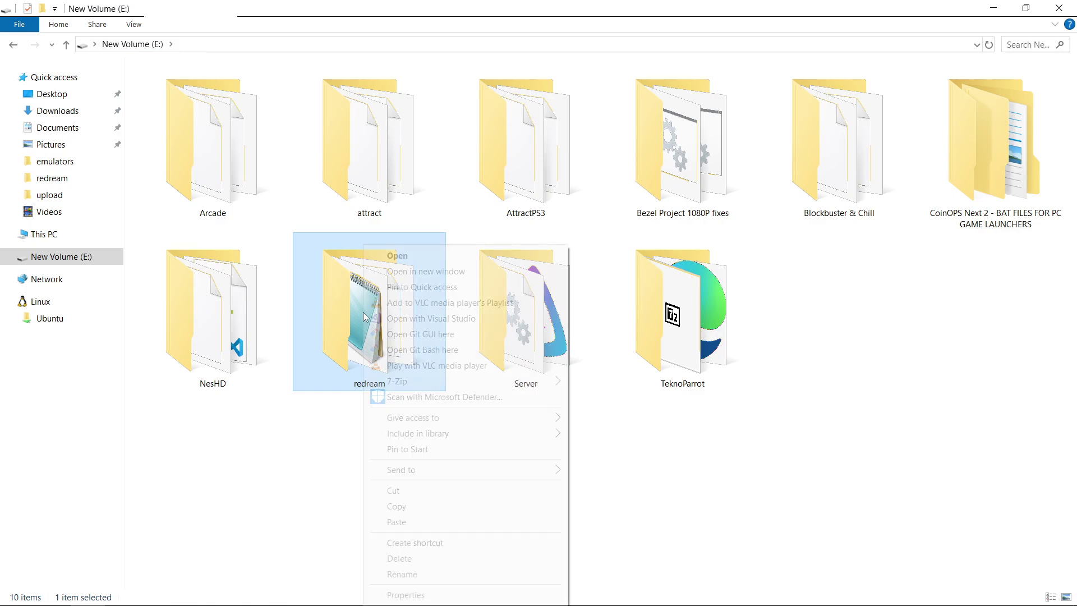
pyautogui.click(398, 491)
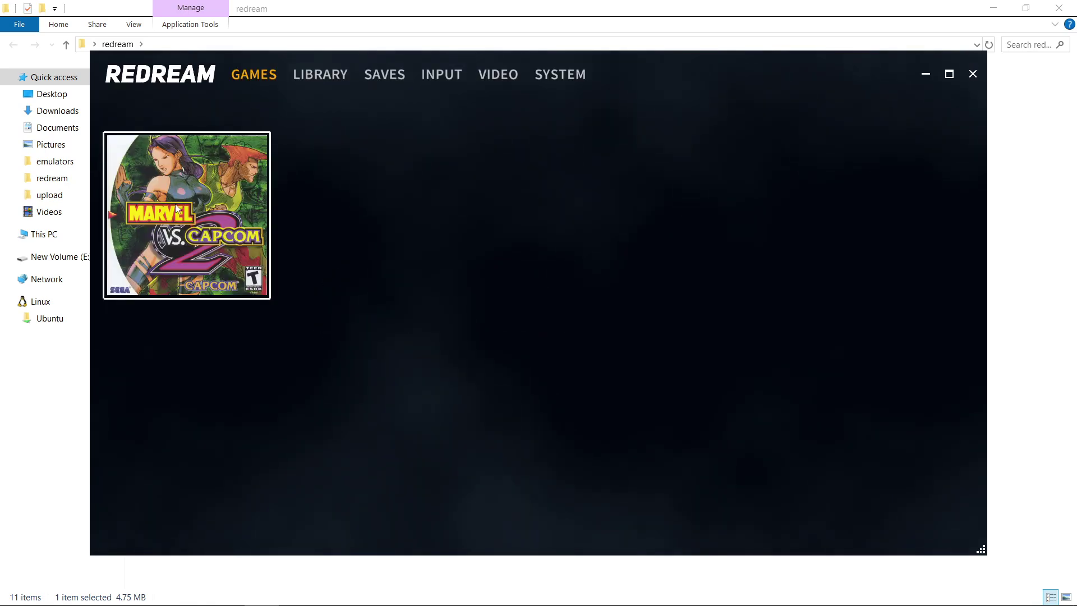
# Step: Start Marvel vs. Capcom 2 from the relocated redream folder and return to the emulator menu
pyautogui.click(235, 236)
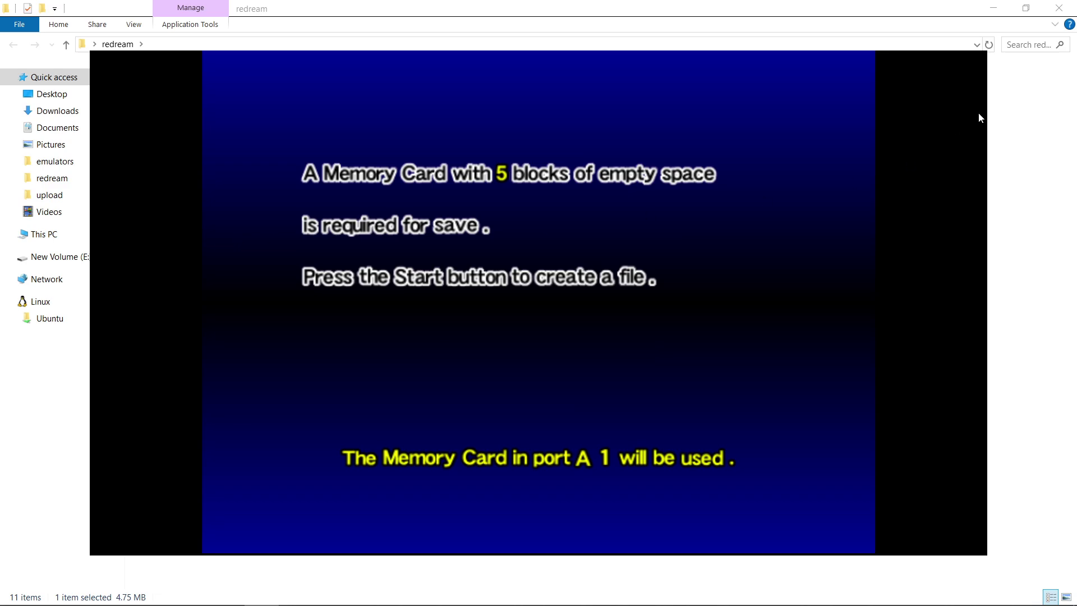
pyautogui.press('Escape')
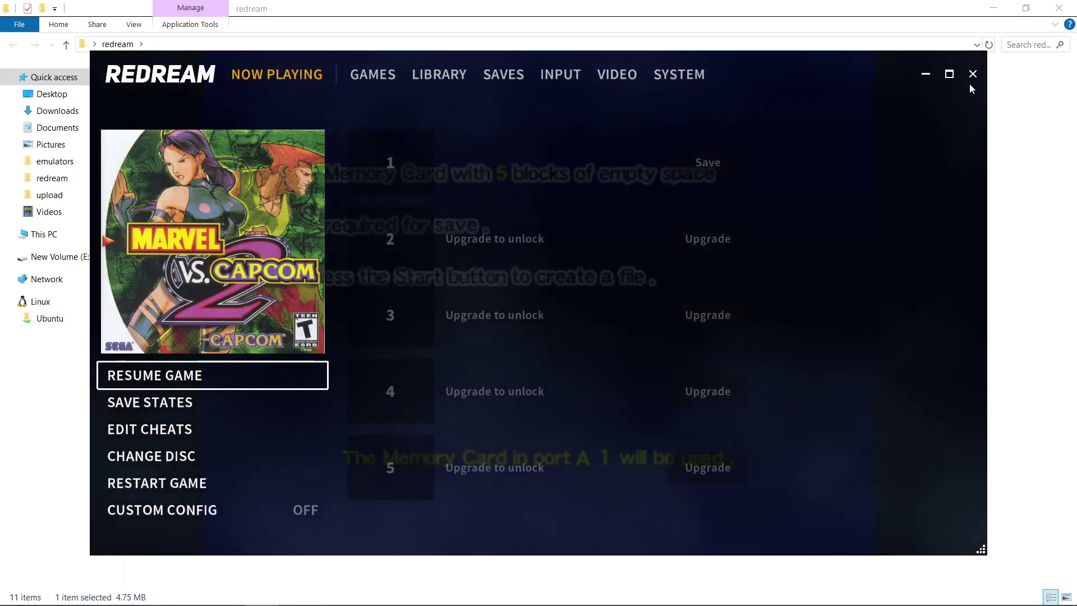